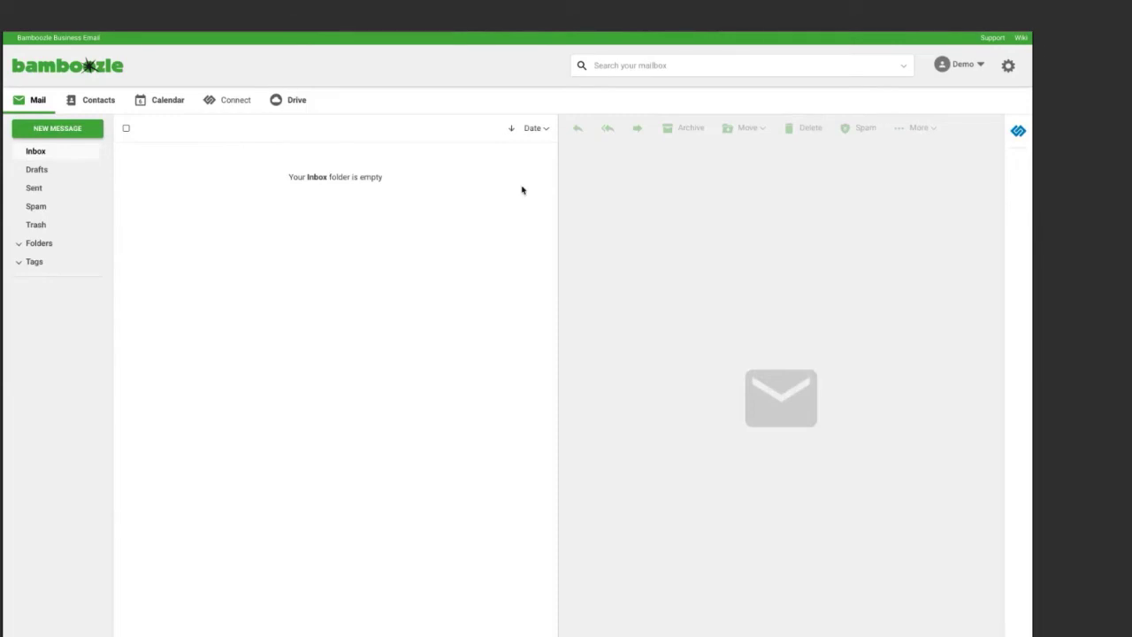
# Open a blank new email message in the mail composer
pyautogui.click(113, 101)
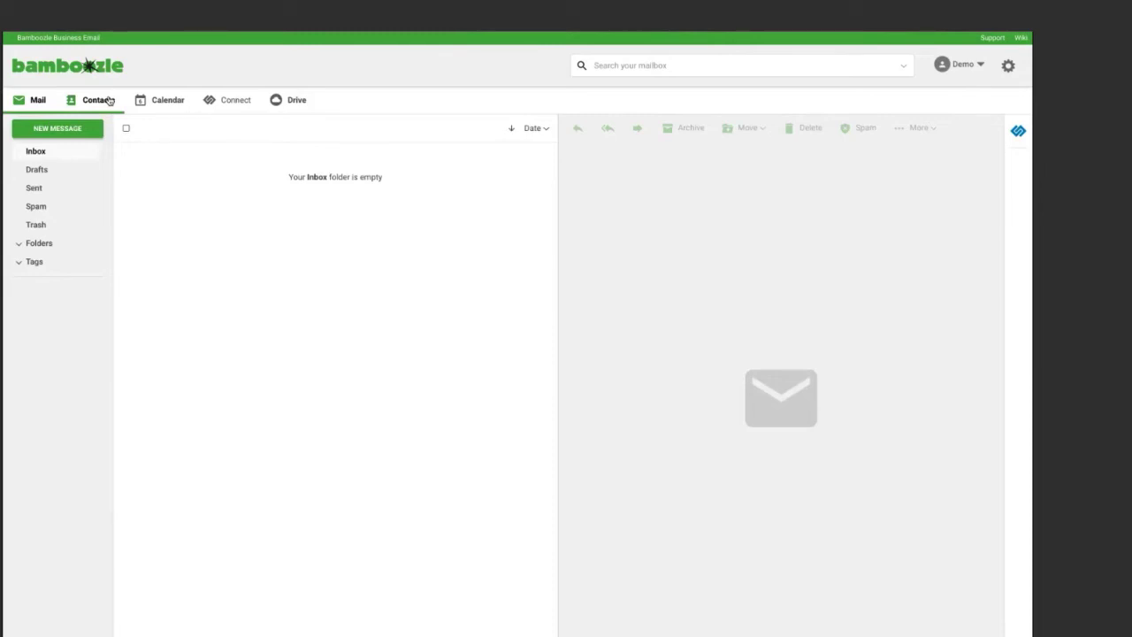
pyautogui.click(62, 133)
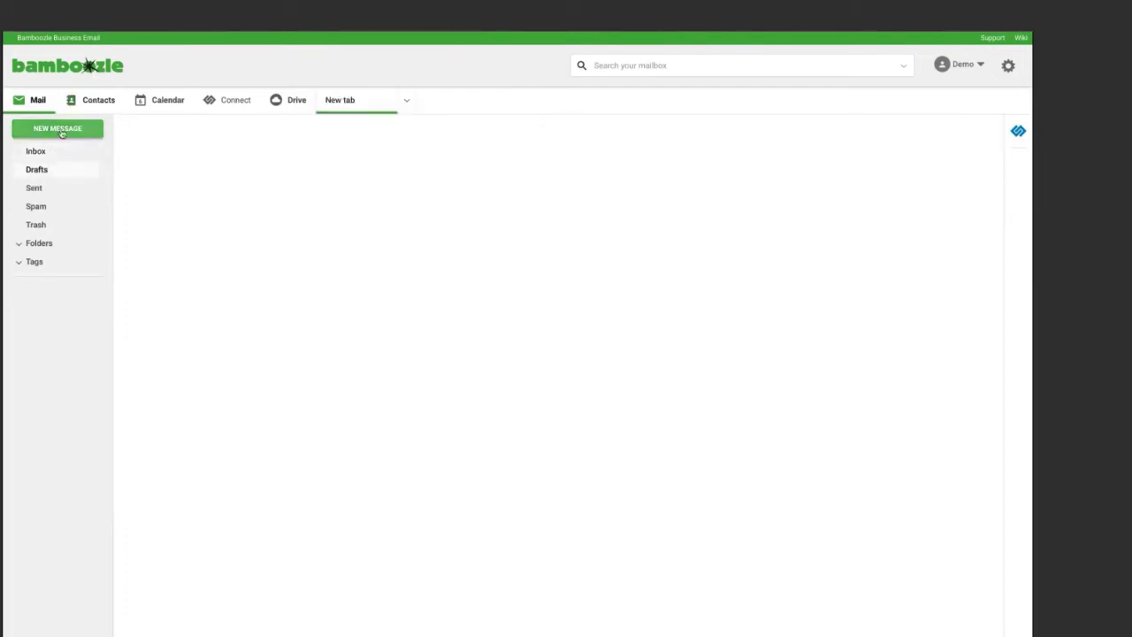
pyautogui.click(206, 585)
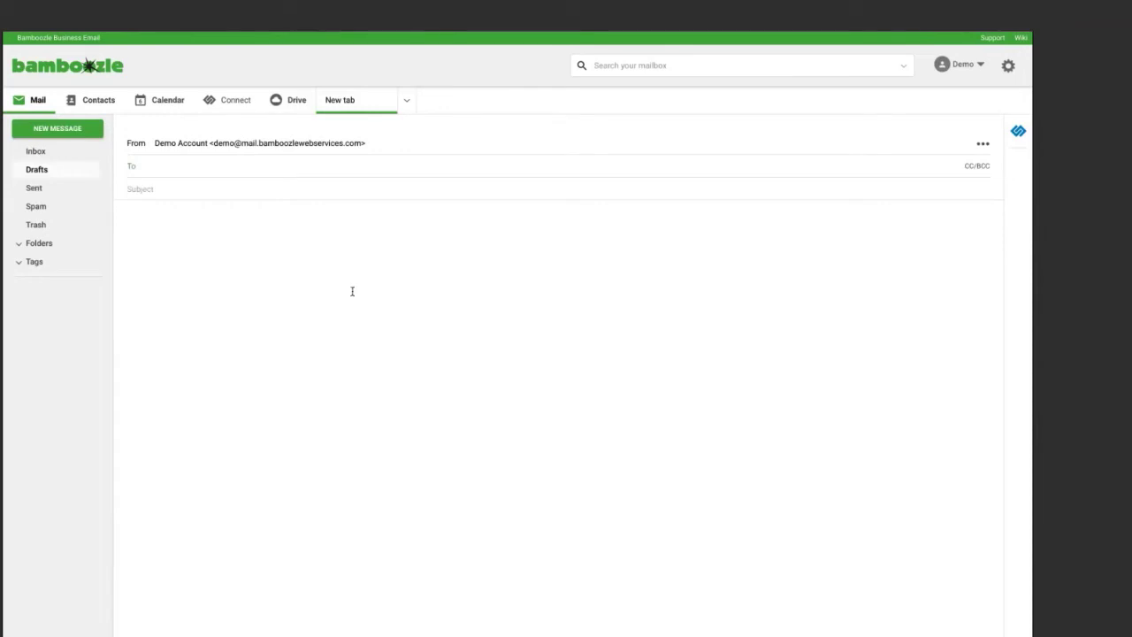
# Open the calendar and display it in the full Week view
pyautogui.click(105, 112)
pyautogui.click(154, 105)
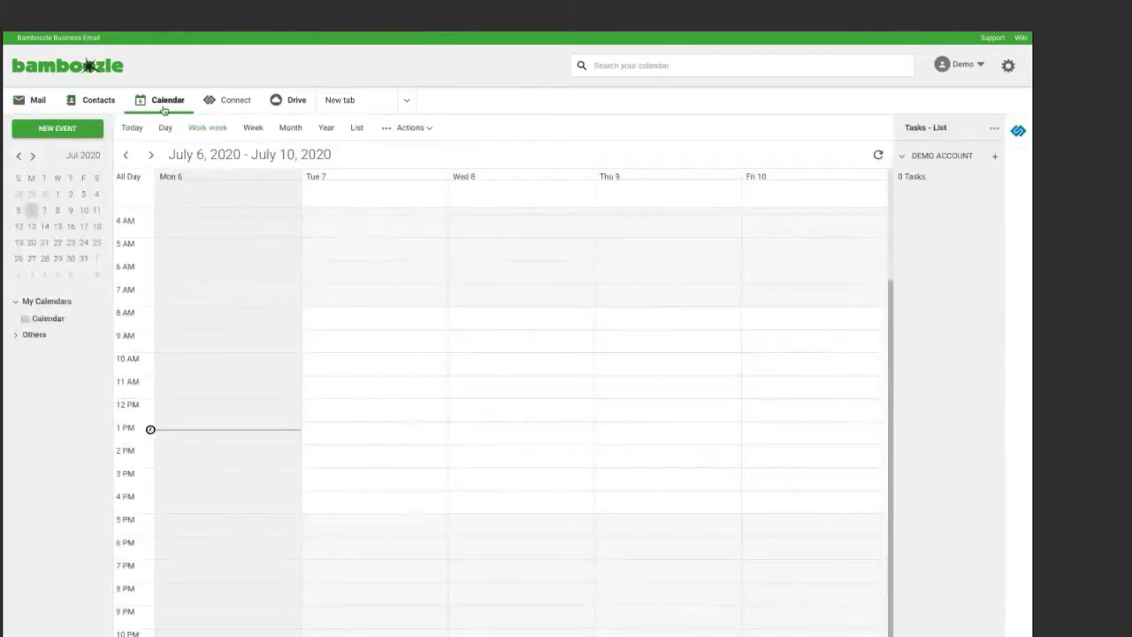
pyautogui.click(253, 128)
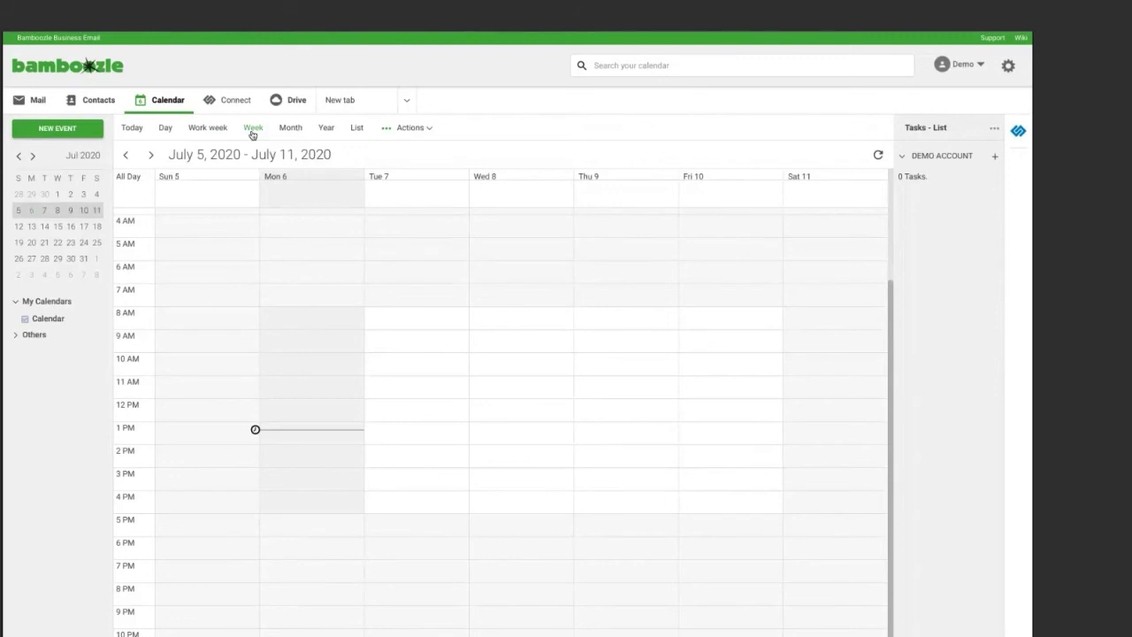
# Create a text document named Zimbra in the Drive home folder
pyautogui.click(297, 103)
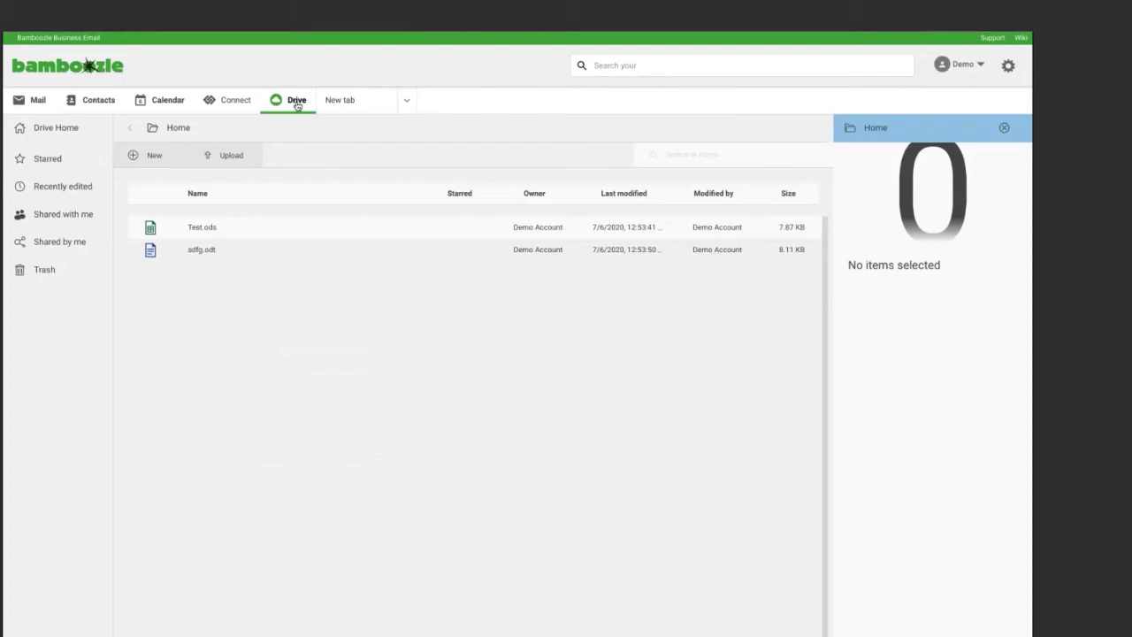
pyautogui.click(156, 160)
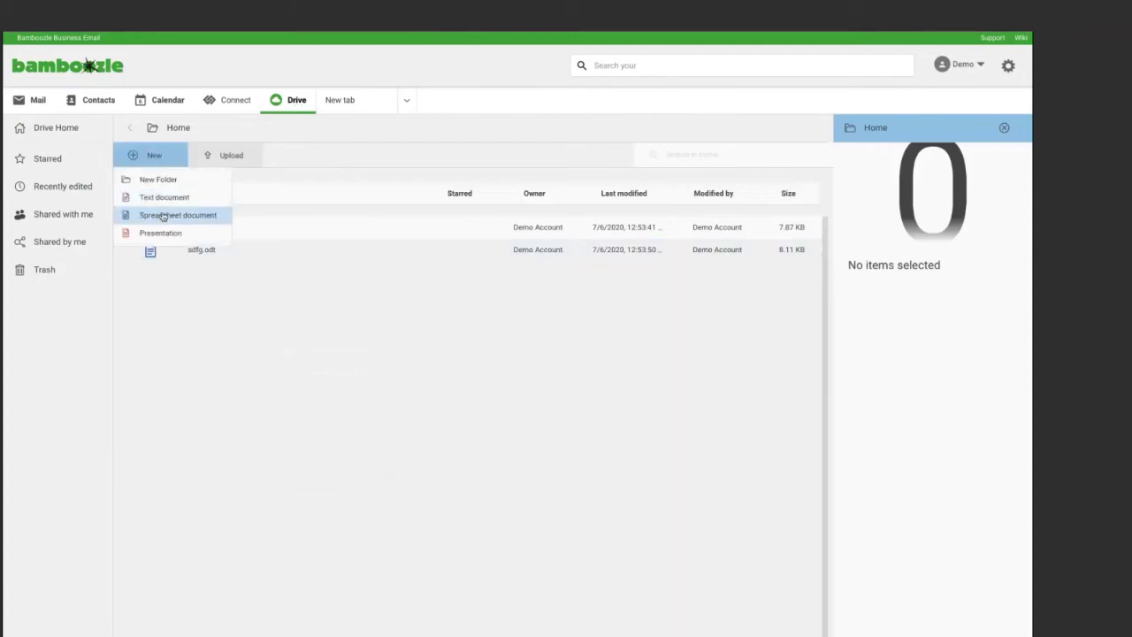
pyautogui.click(167, 200)
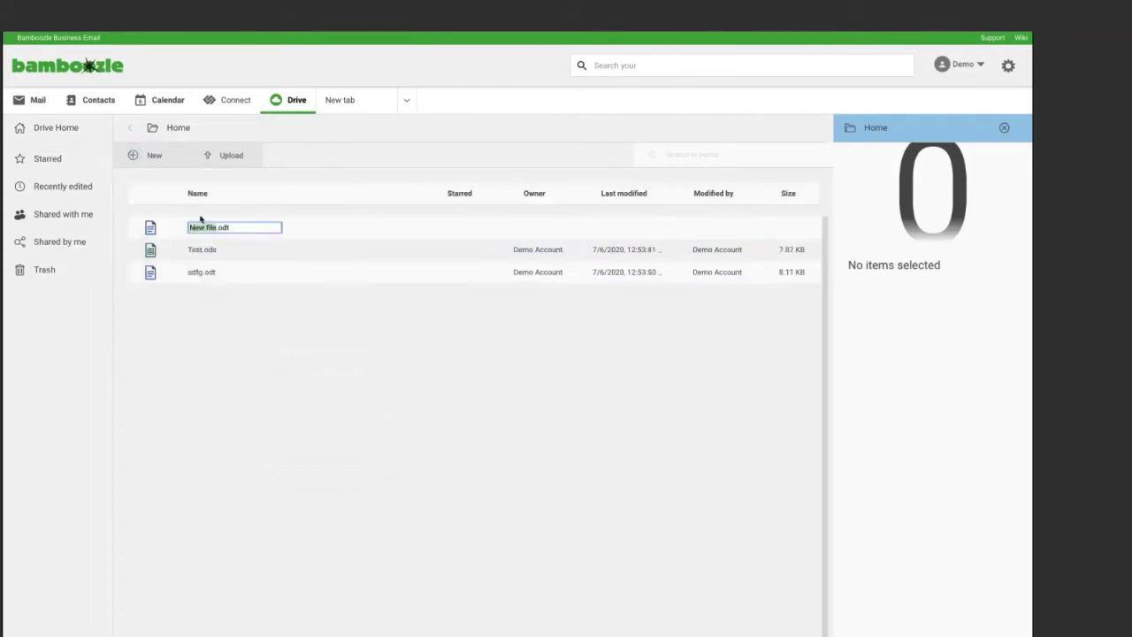
pyautogui.write('Zimbra')
pyautogui.press('Return')
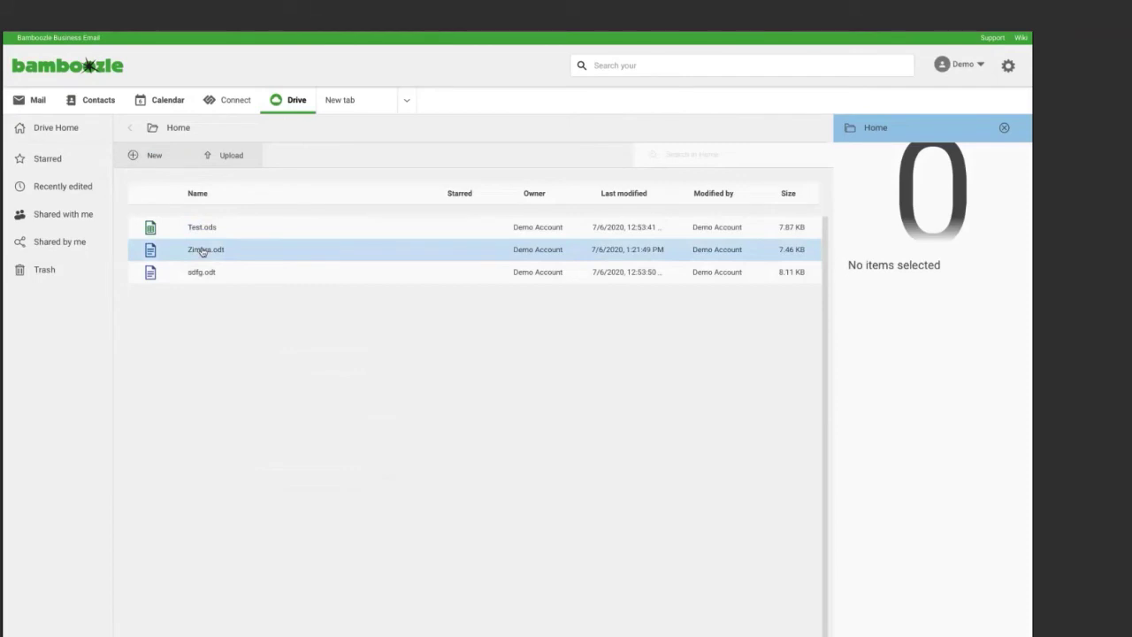
# Open Zimbra.odt for editing and enter the text "This is Test"
pyautogui.doubleClick(202, 250)
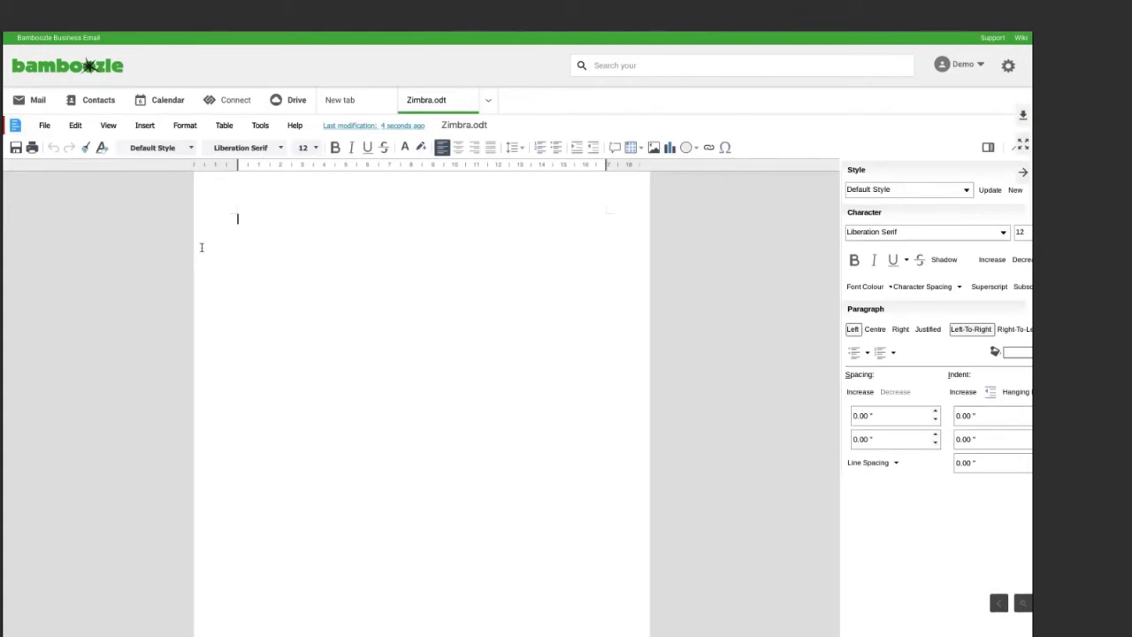
pyautogui.write('This is')
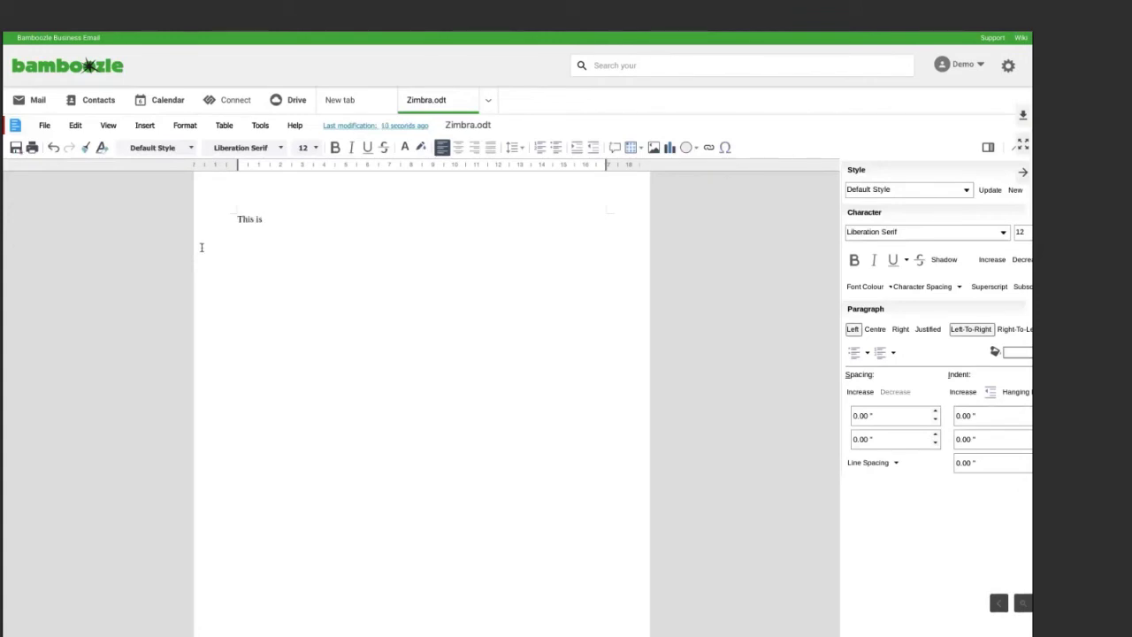
pyautogui.write(' Test')
# Examine the document editor's download formats and its file, view, insert, format and table commands
pyautogui.click(50, 128)
pyautogui.moveTo(77, 169)
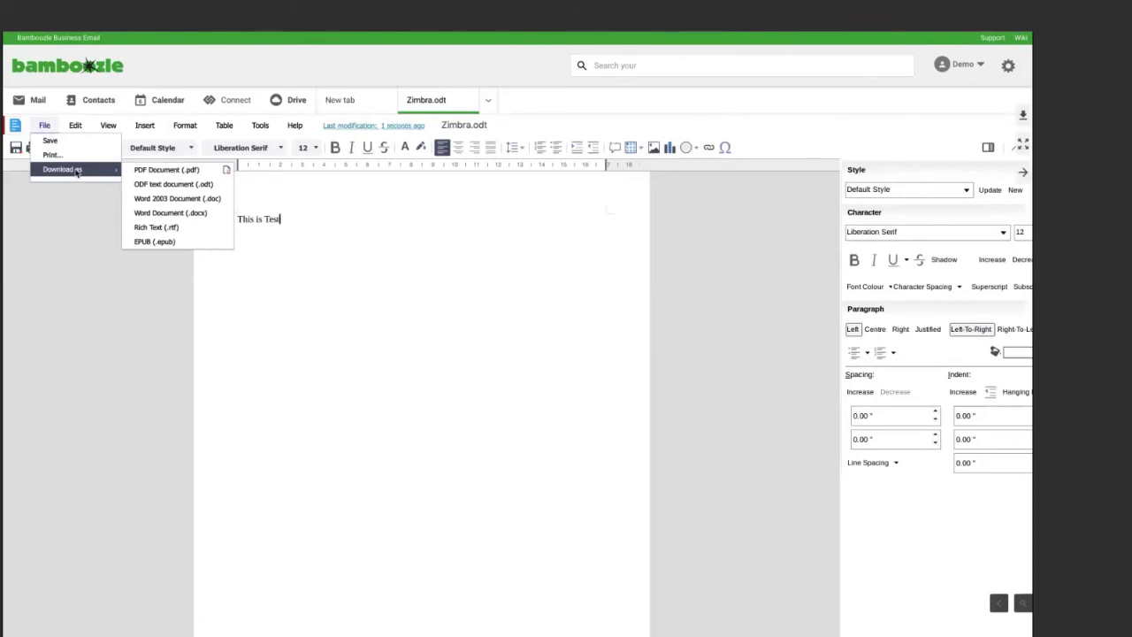
pyautogui.moveTo(254, 127)
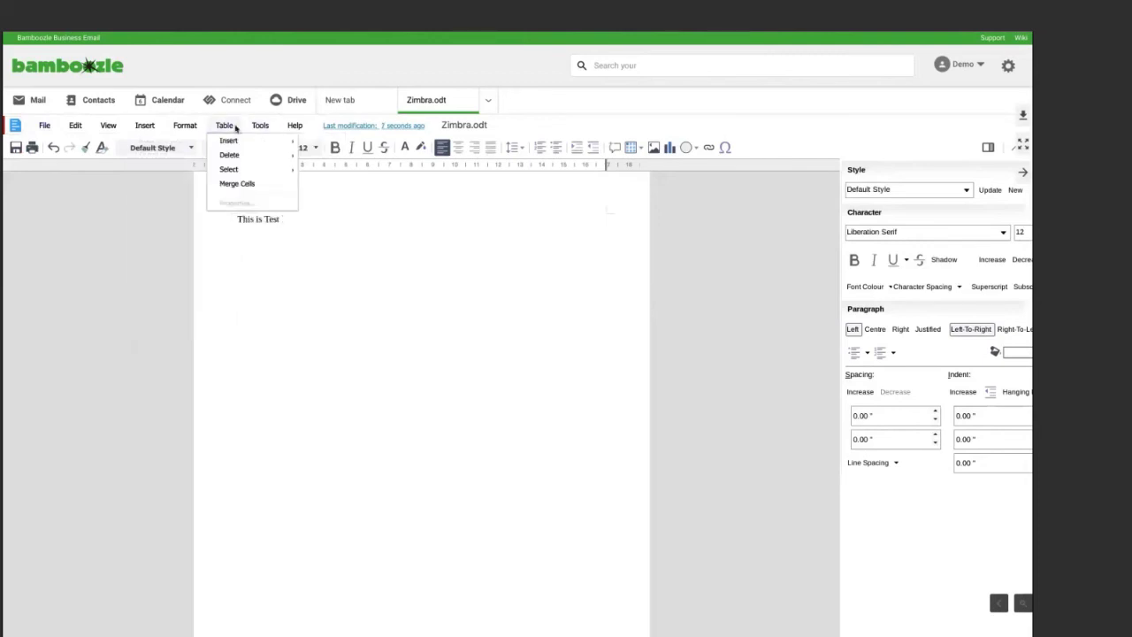
pyautogui.moveTo(191, 127)
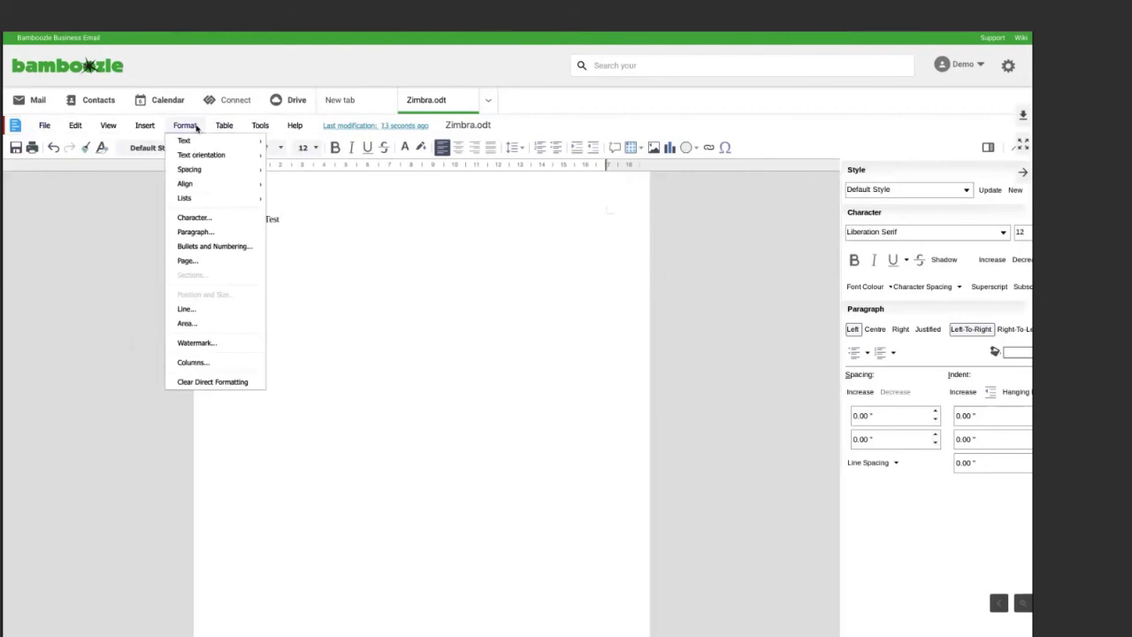
pyautogui.moveTo(119, 131)
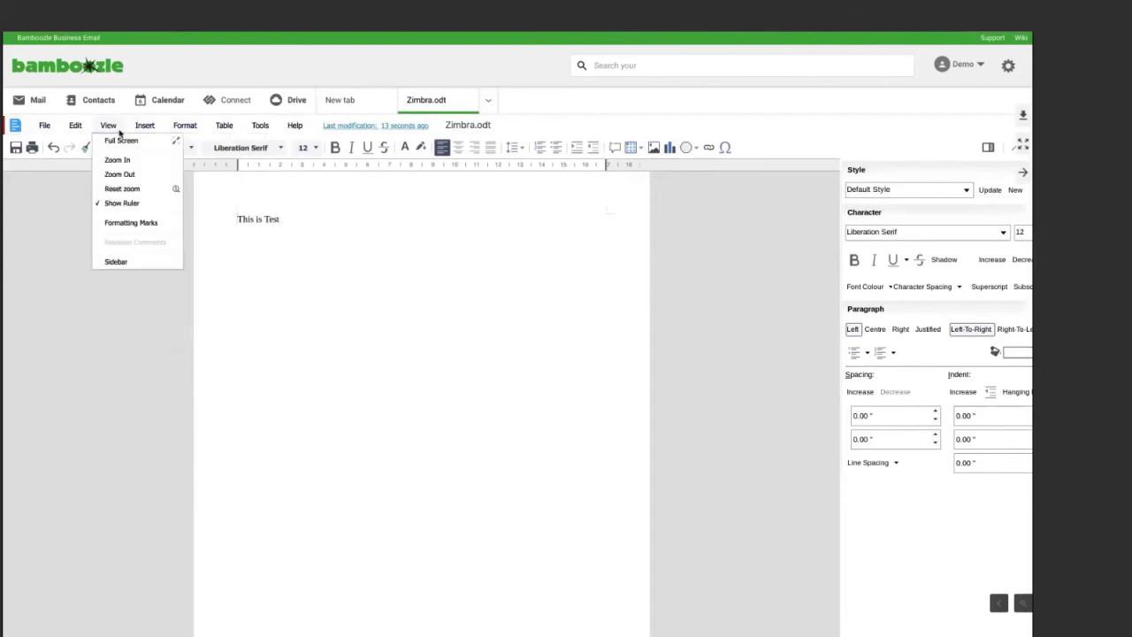
pyautogui.moveTo(49, 130)
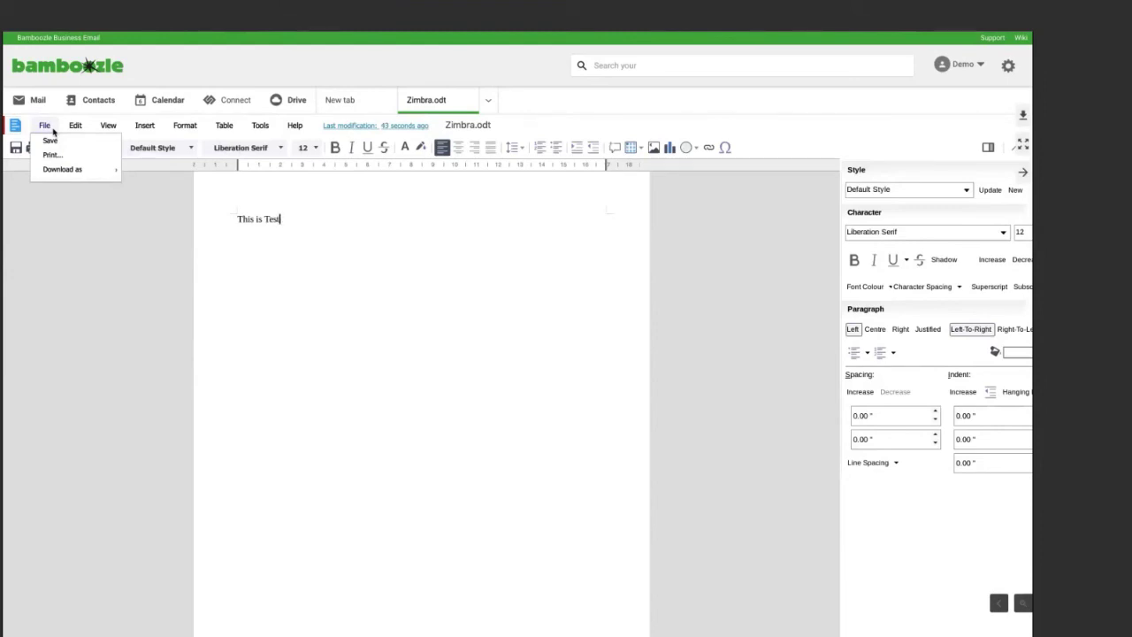
pyautogui.click(144, 125)
pyautogui.click(367, 200)
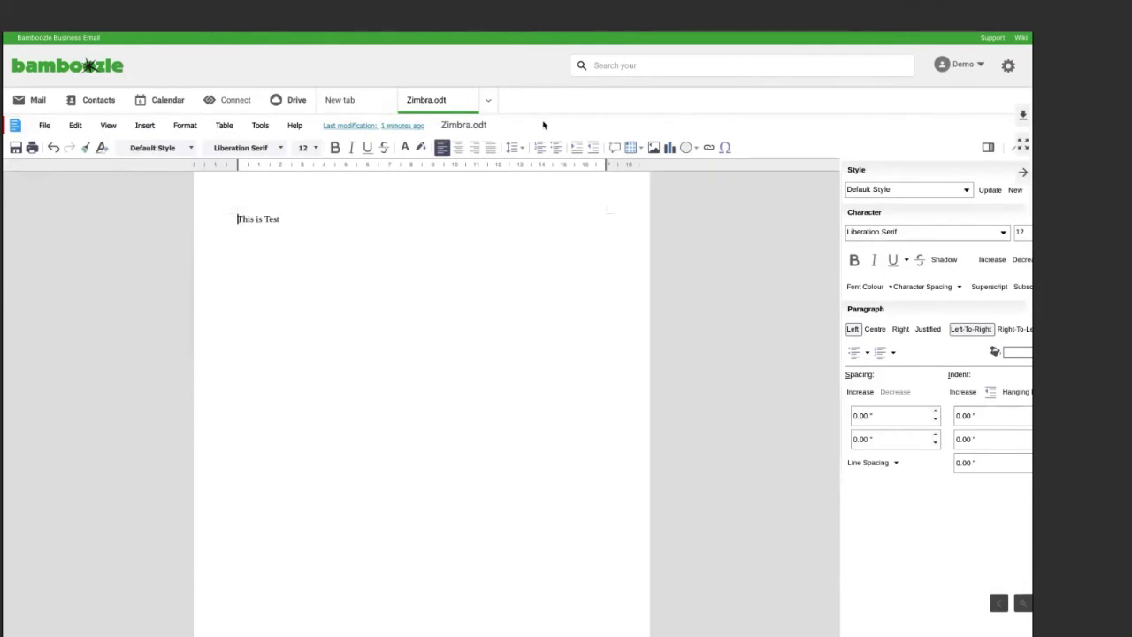
# Review the file versions of Zimbra.odt in Drive and close the version list
pyautogui.click(296, 100)
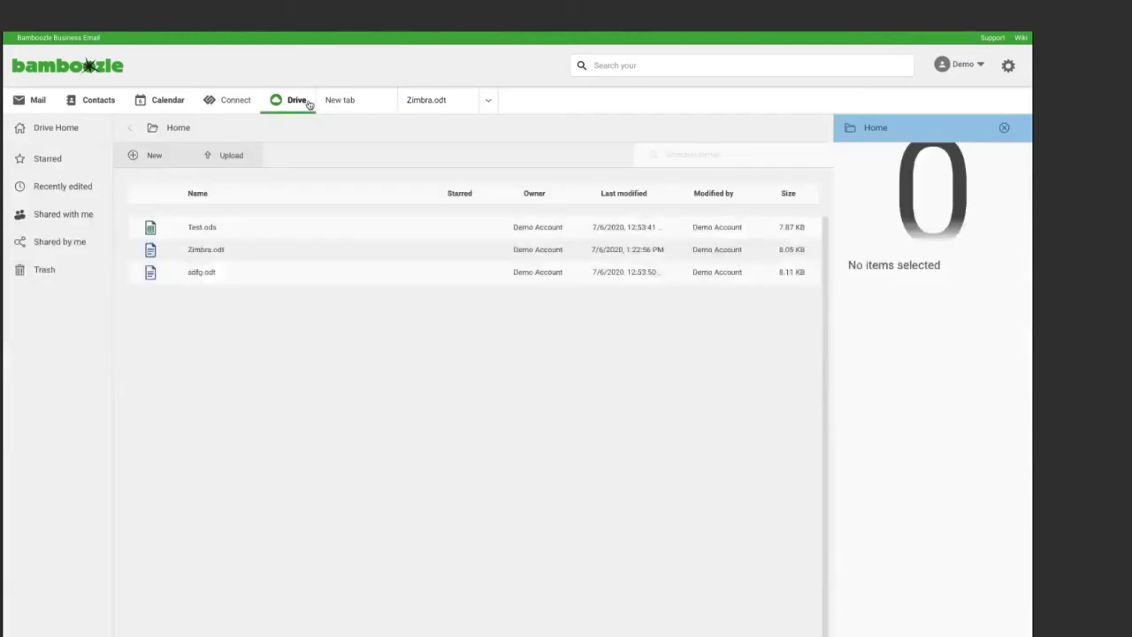
pyautogui.click(277, 256)
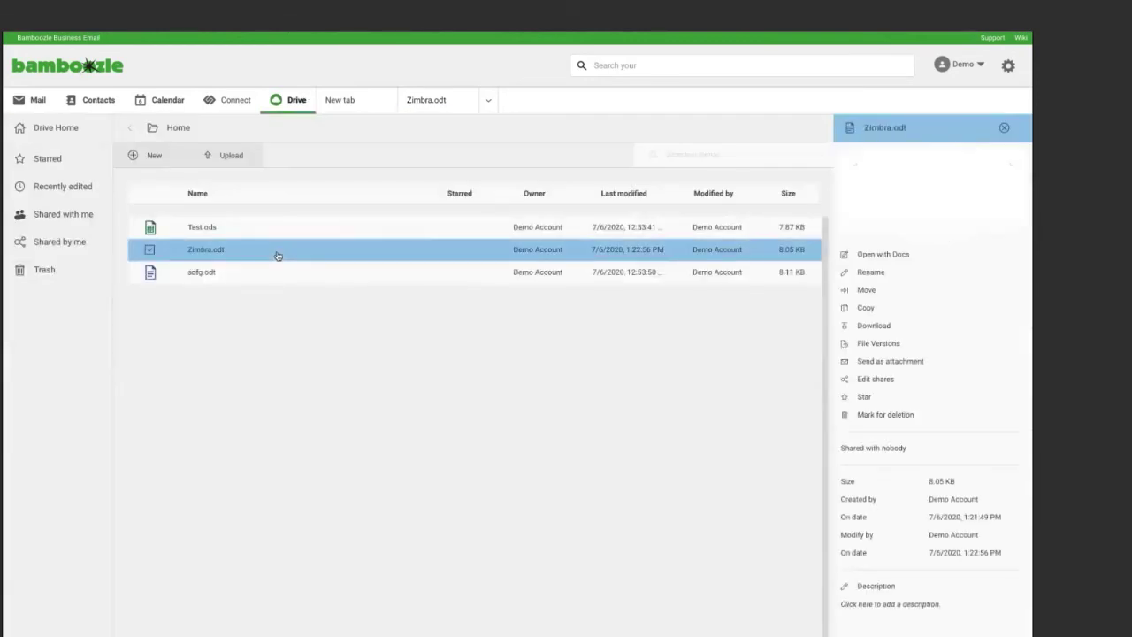
pyautogui.click(899, 344)
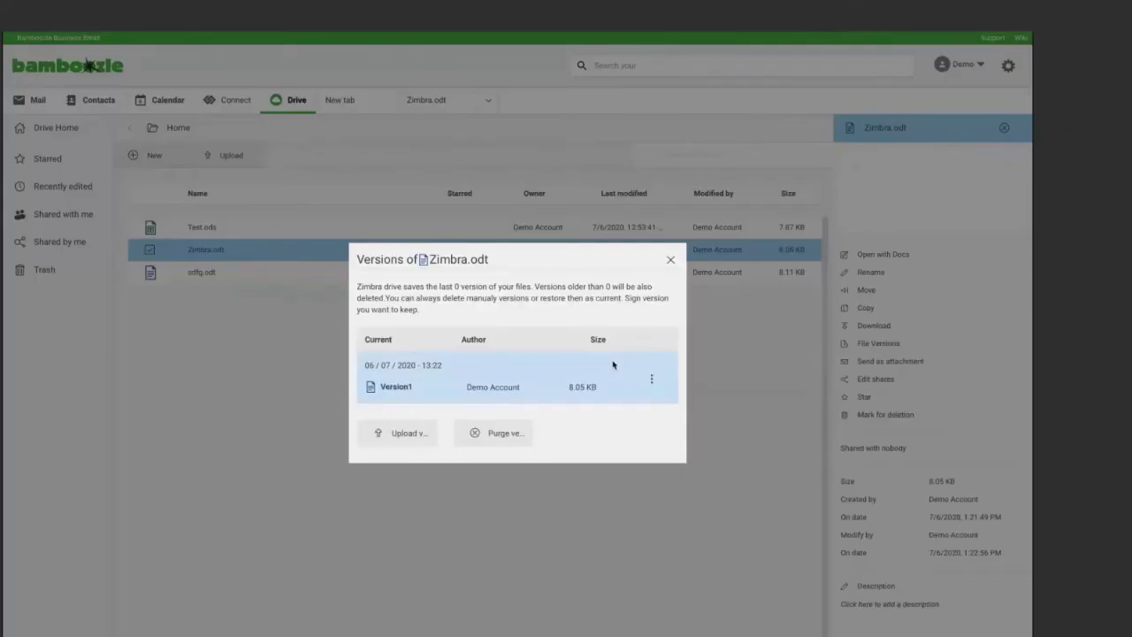
pyautogui.click(687, 272)
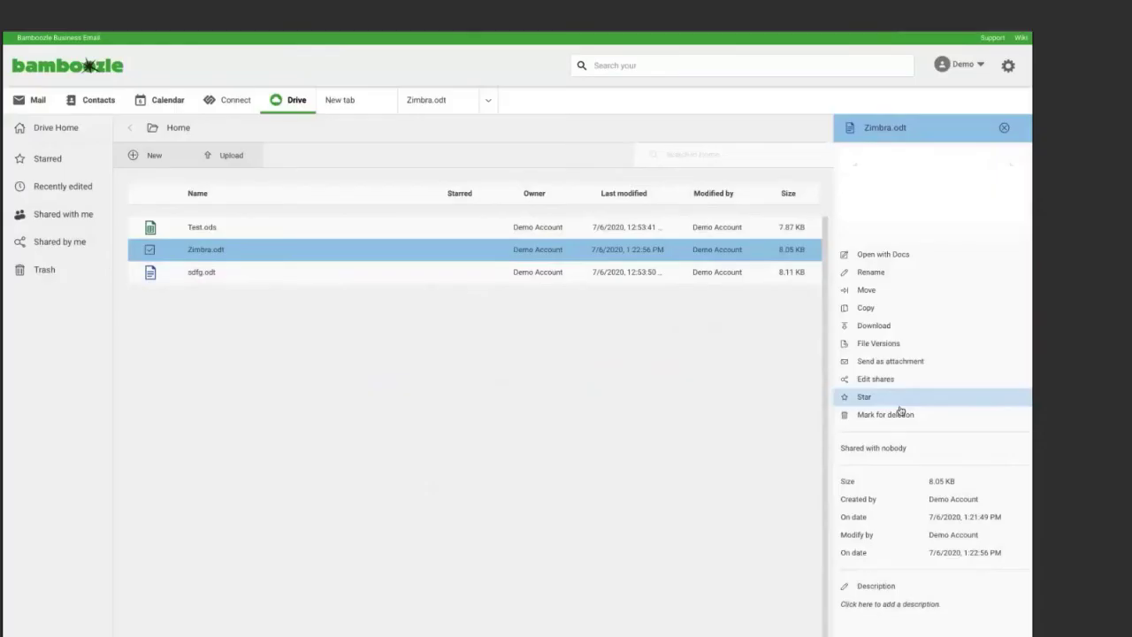
# Inspect the sharing permission choices for Zimbra.odt without adding a share
pyautogui.click(882, 448)
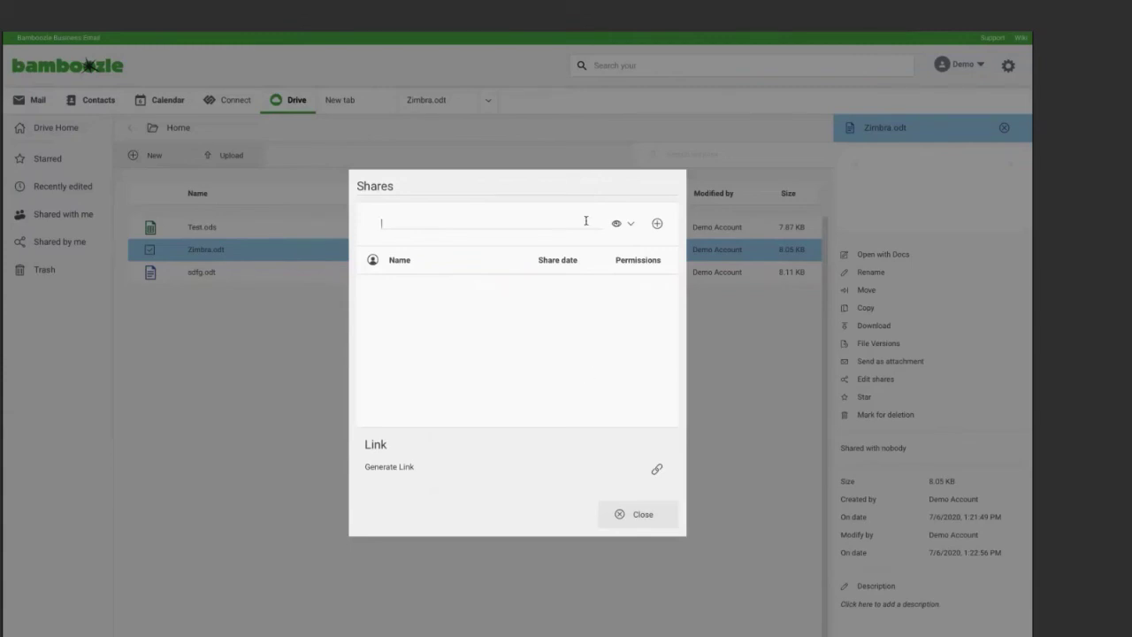
pyautogui.click(628, 225)
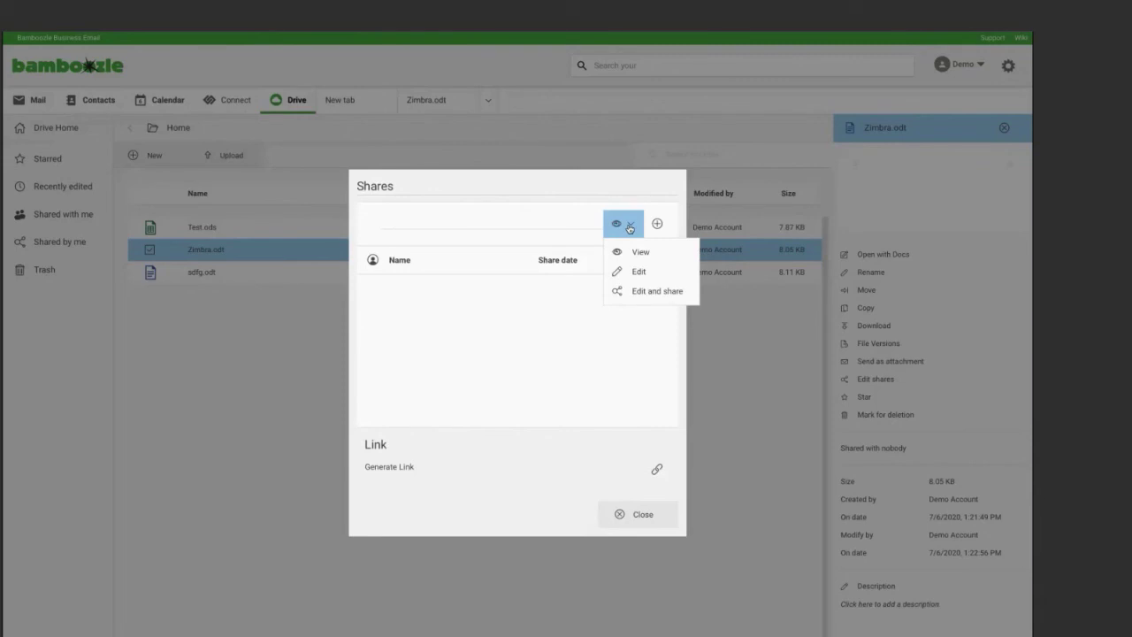
pyautogui.click(708, 334)
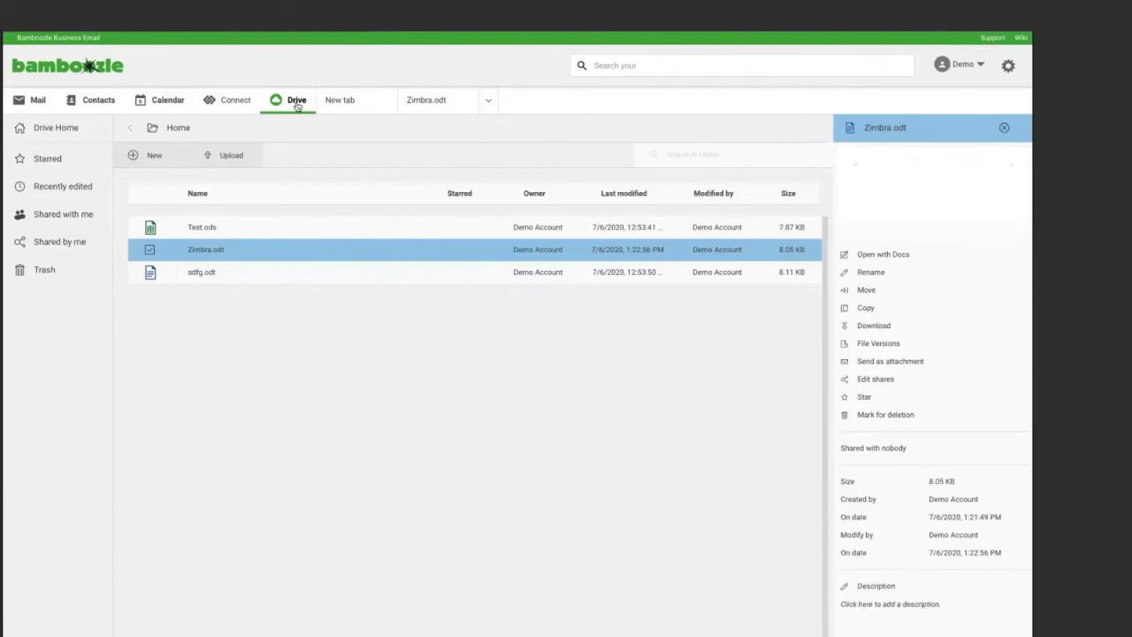
# Create a presentation in the Drive home folder with the default name New file.odp and open it for editing
pyautogui.click(154, 163)
pyautogui.click(153, 231)
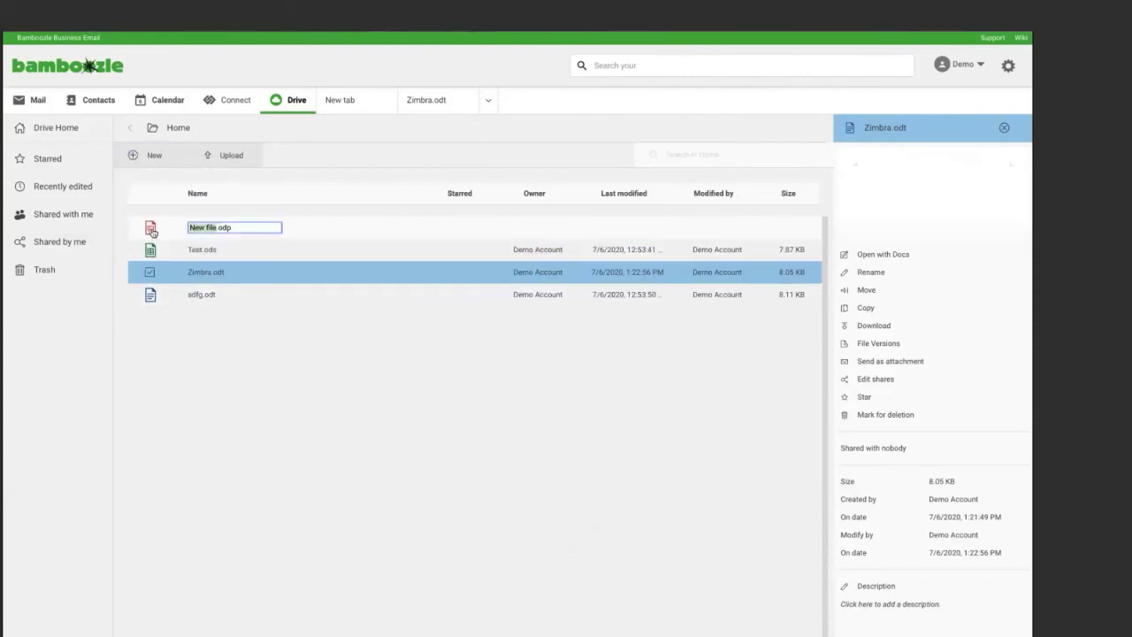
pyautogui.press('Escape')
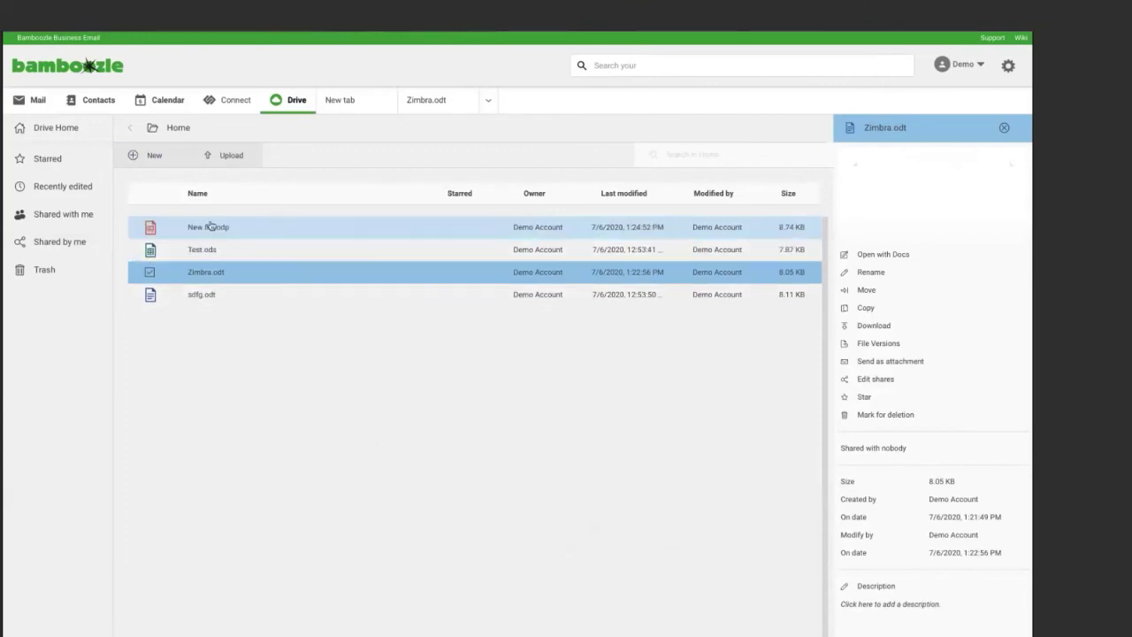
pyautogui.click(209, 227)
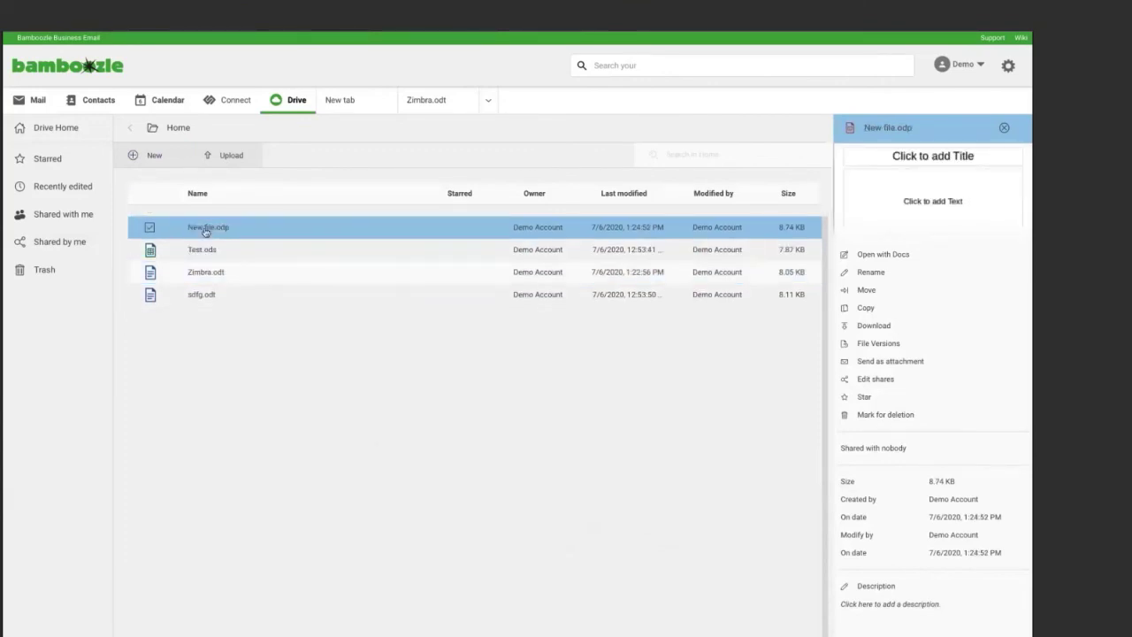
pyautogui.doubleClick(205, 231)
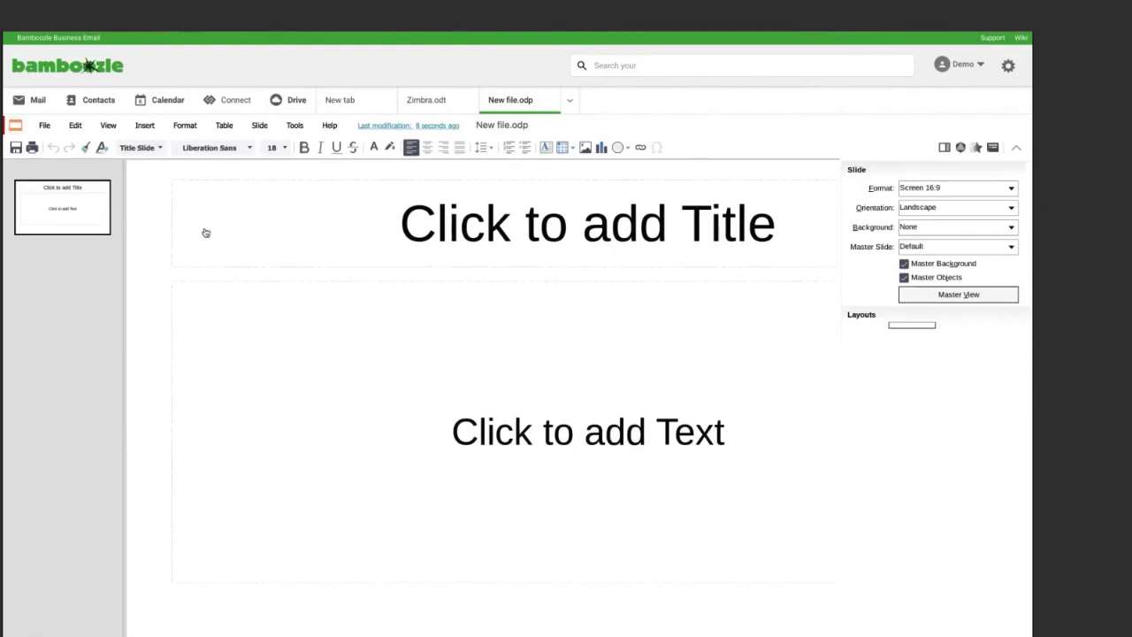
# Leave the presentation and view the choices in Connect for starting a conversation, group, space or instant meeting
pyautogui.click(300, 108)
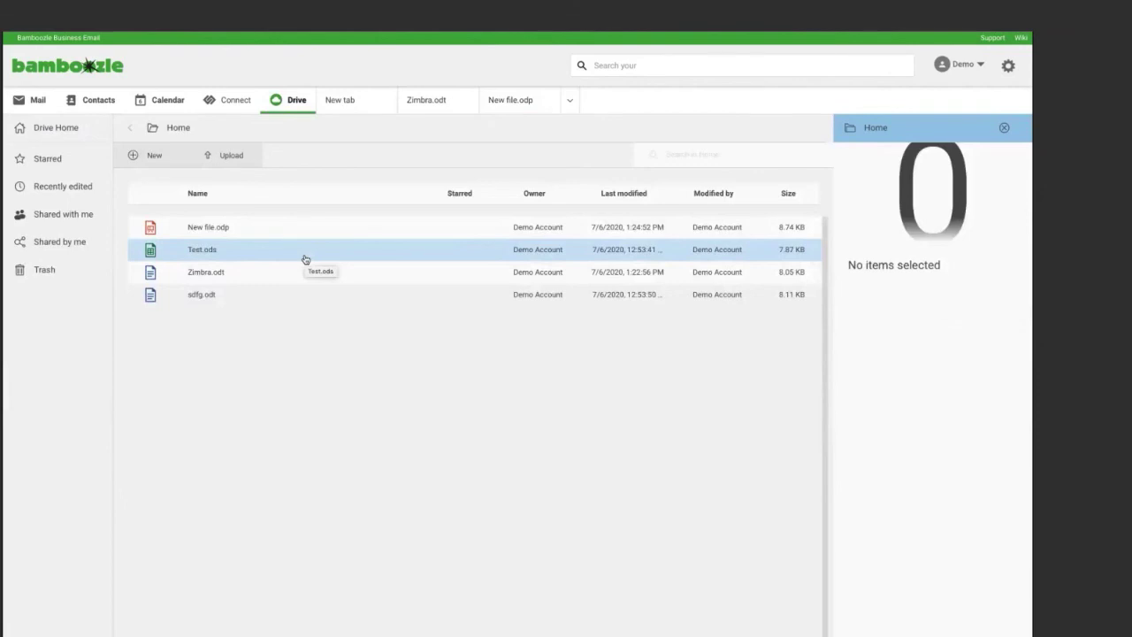
pyautogui.click(236, 102)
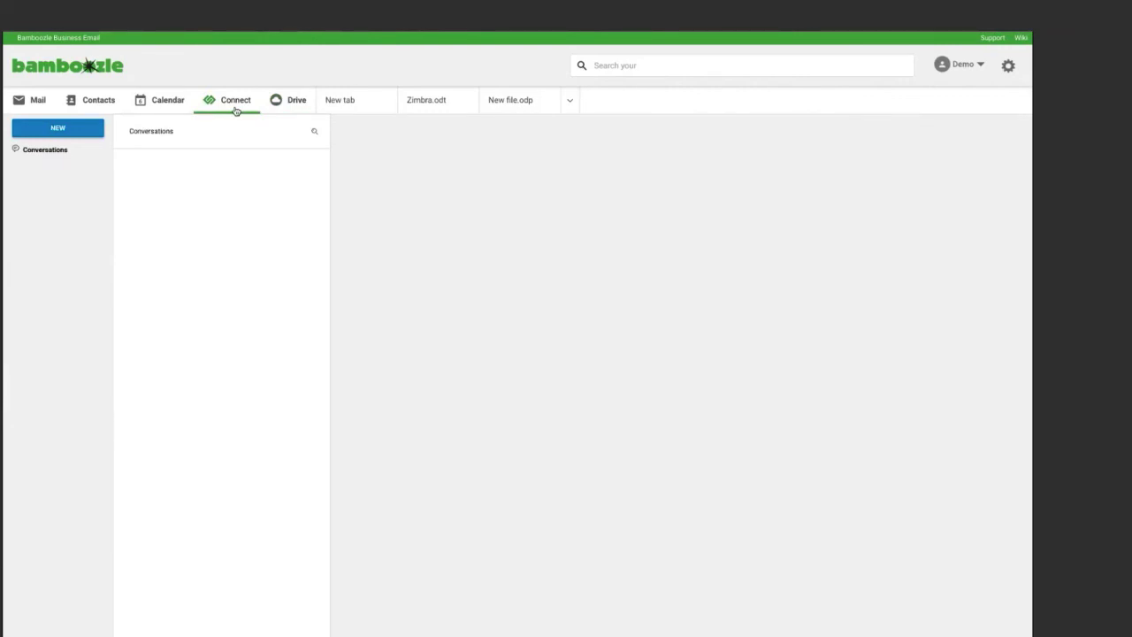
pyautogui.click(76, 131)
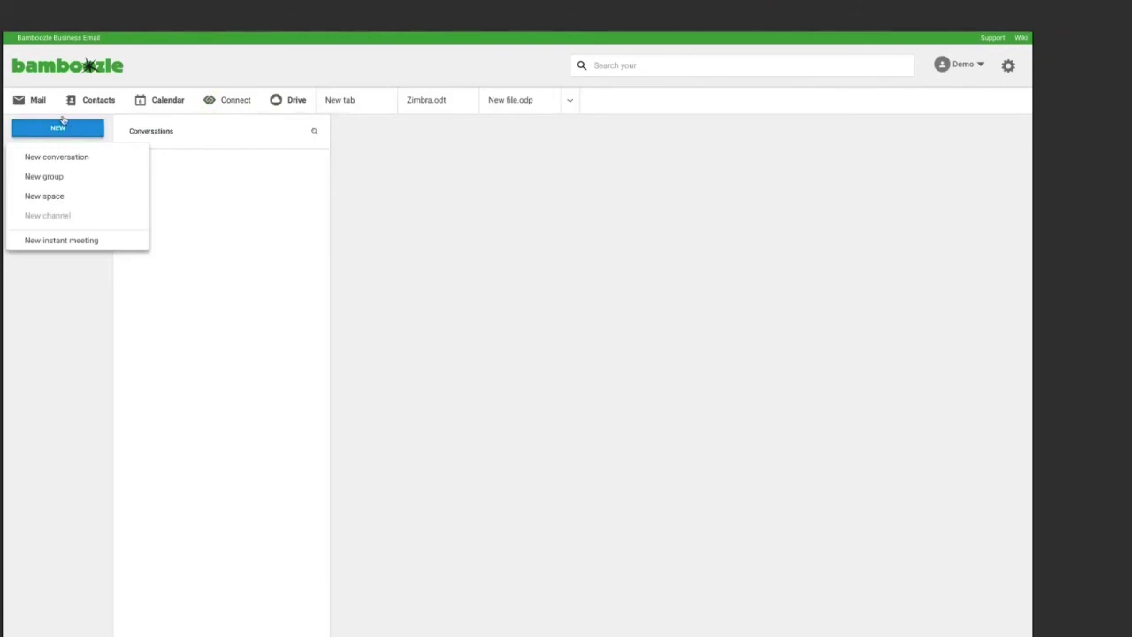
# Return to the mail inbox and close the Zimbra.odt, New file.odp and blank message tabs
pyautogui.click(40, 100)
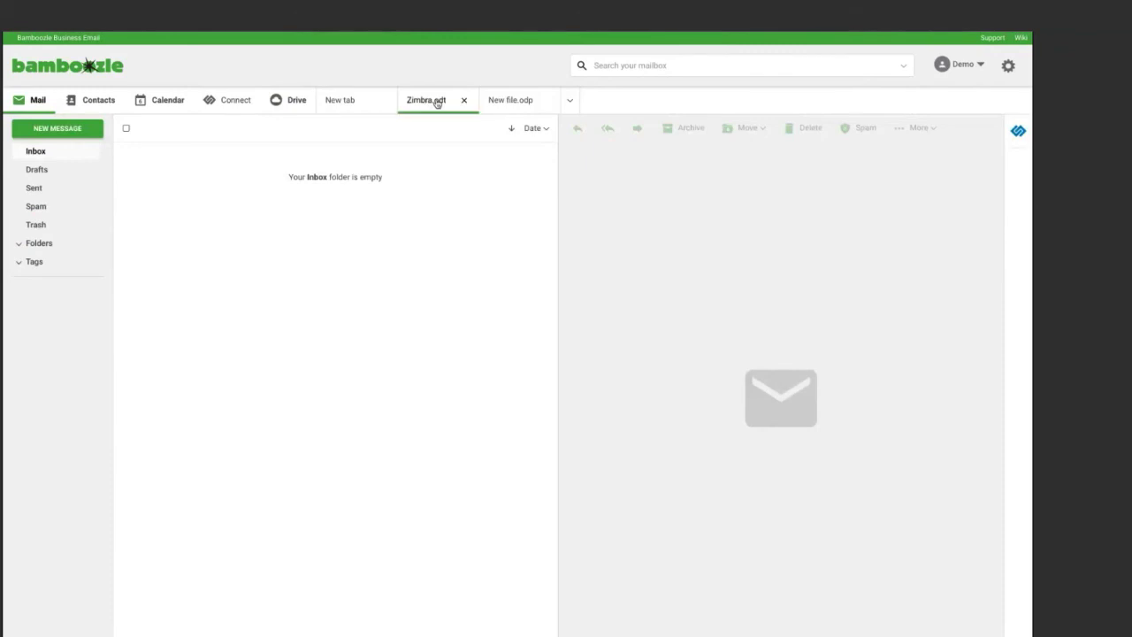
pyautogui.click(462, 103)
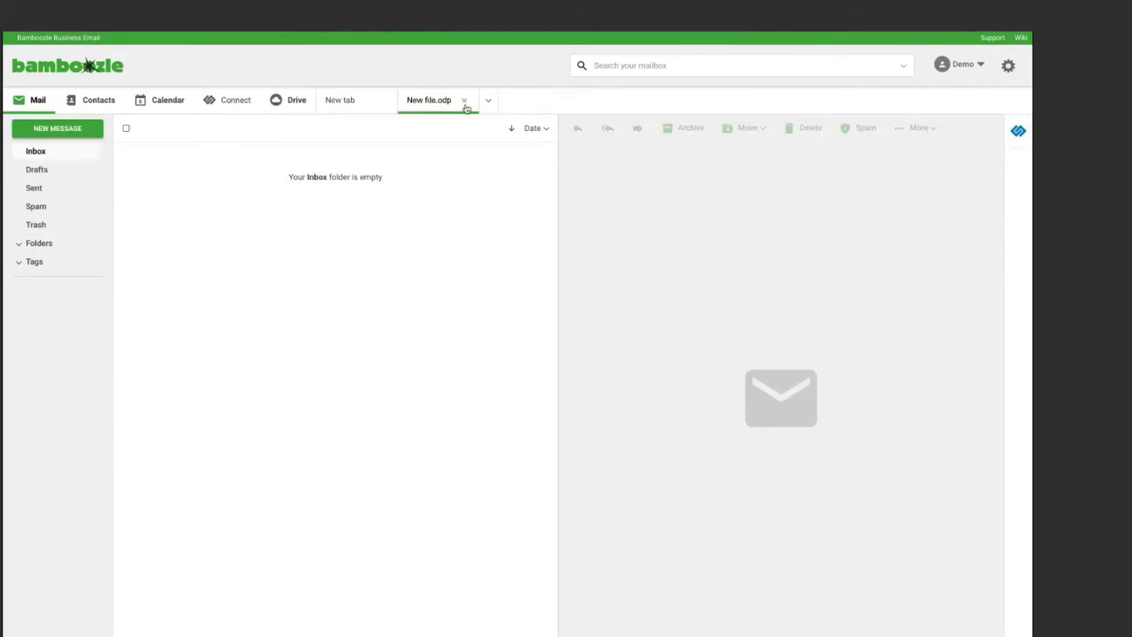
pyautogui.click(464, 104)
pyautogui.click(382, 104)
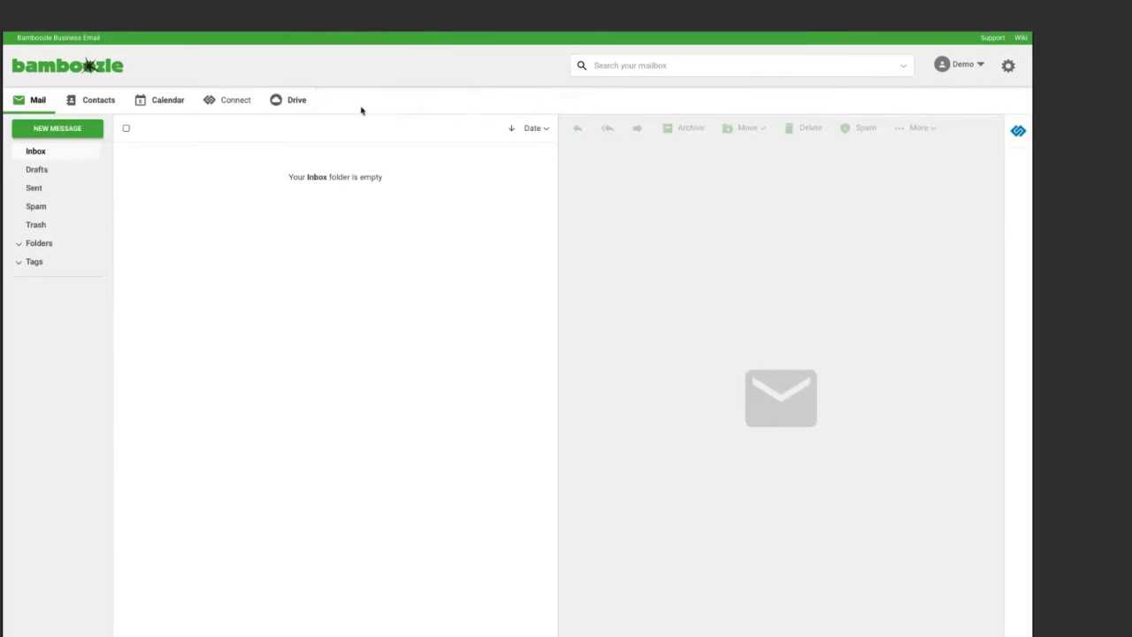